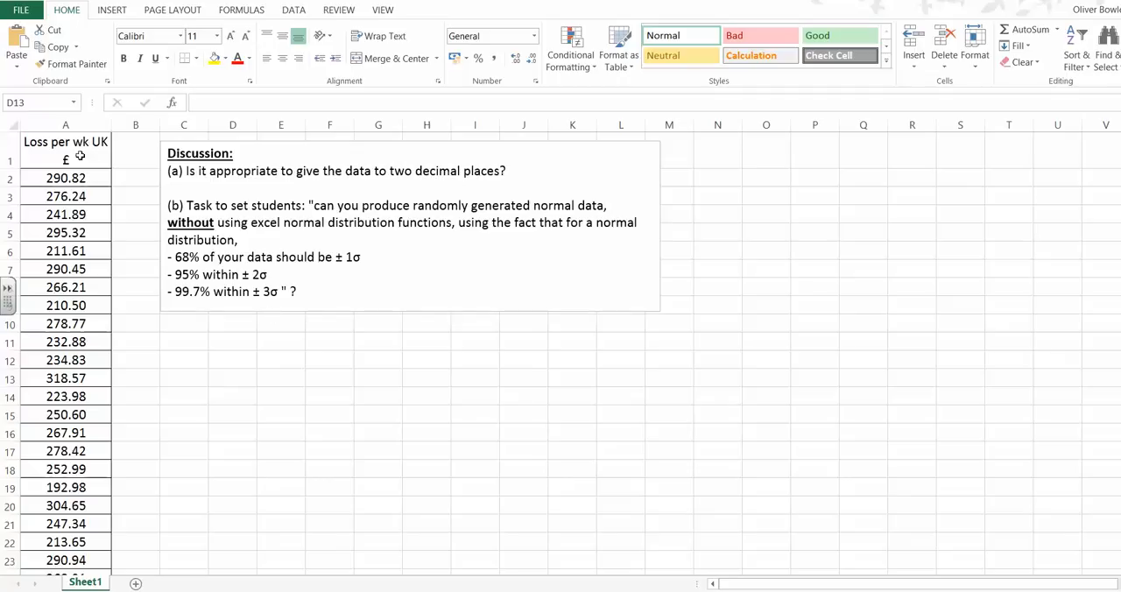
Copy the whole "Loss per wk UK £" column, from the header in A1 down to row 731.
left_click(80, 154)
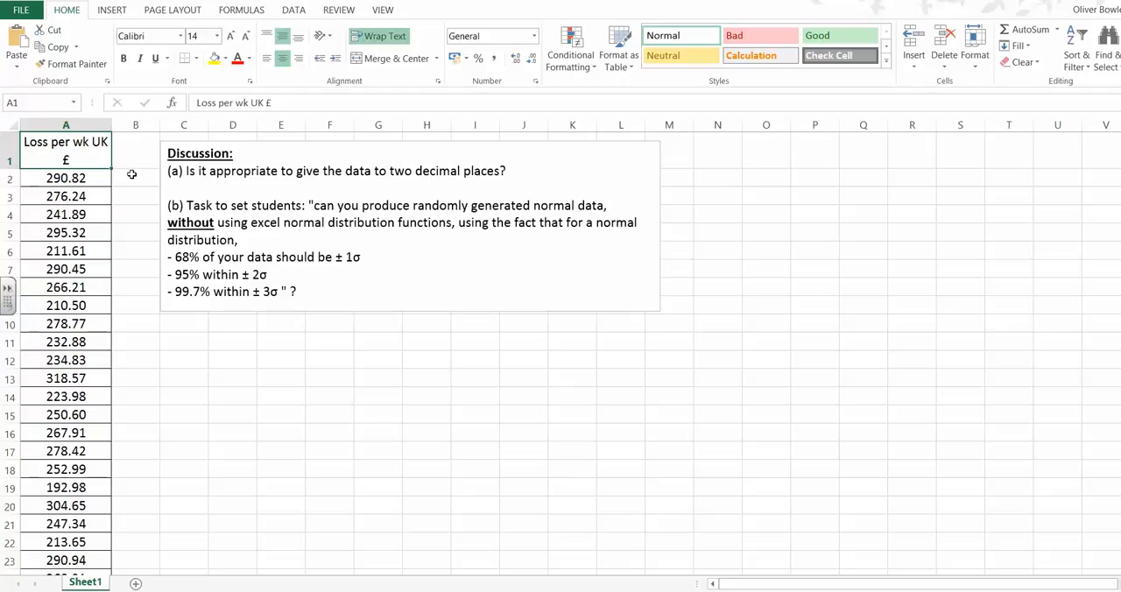
key("ctrl+shift+Down")
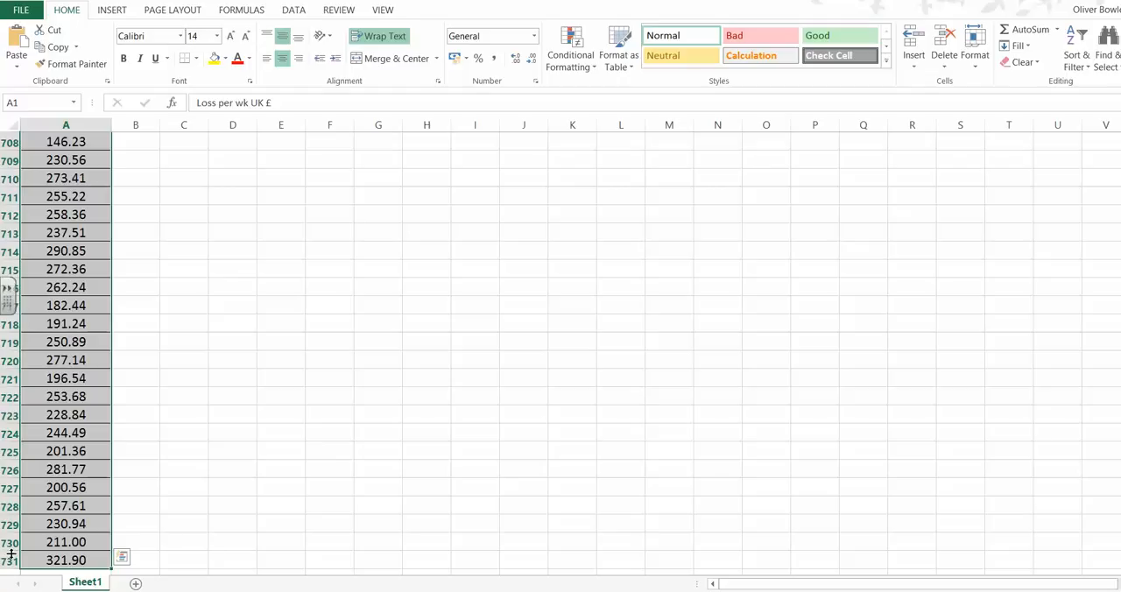
key("ctrl+c")
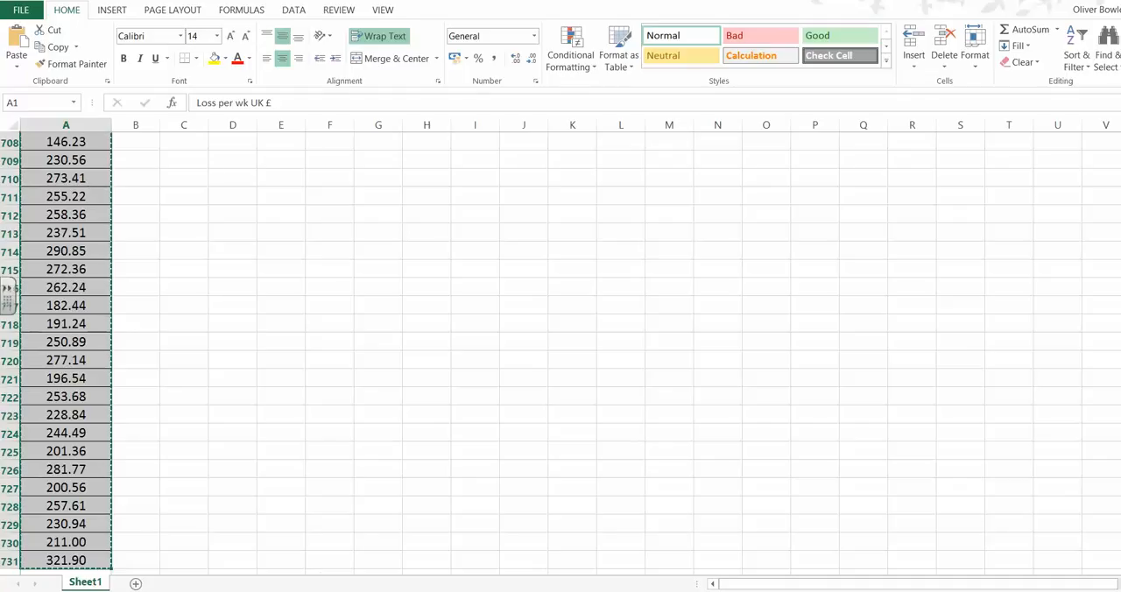
Switch to Autograph, create a new 1D statistics page and open a raw data set with its x column selected.
mouse_move(456, 591)
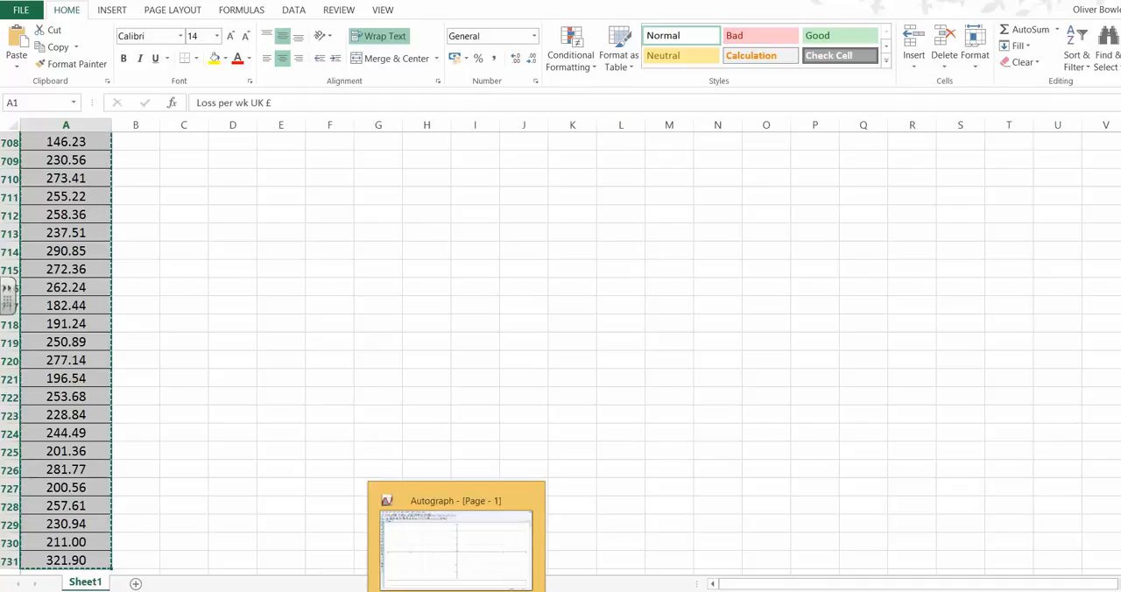
left_click(523, 540)
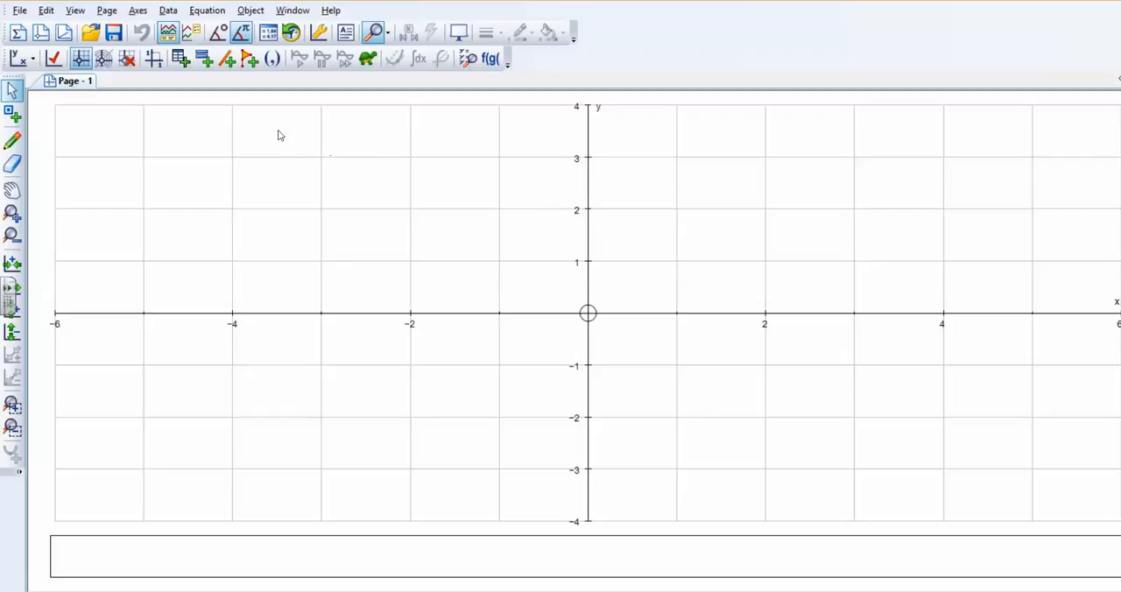
left_click(17, 33)
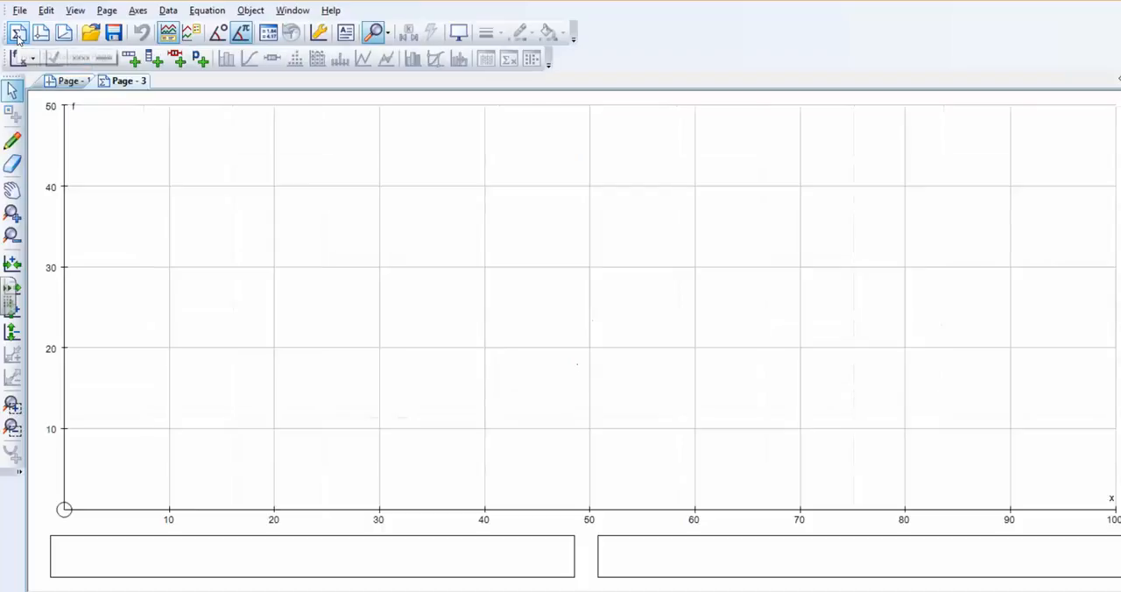
left_click(166, 12)
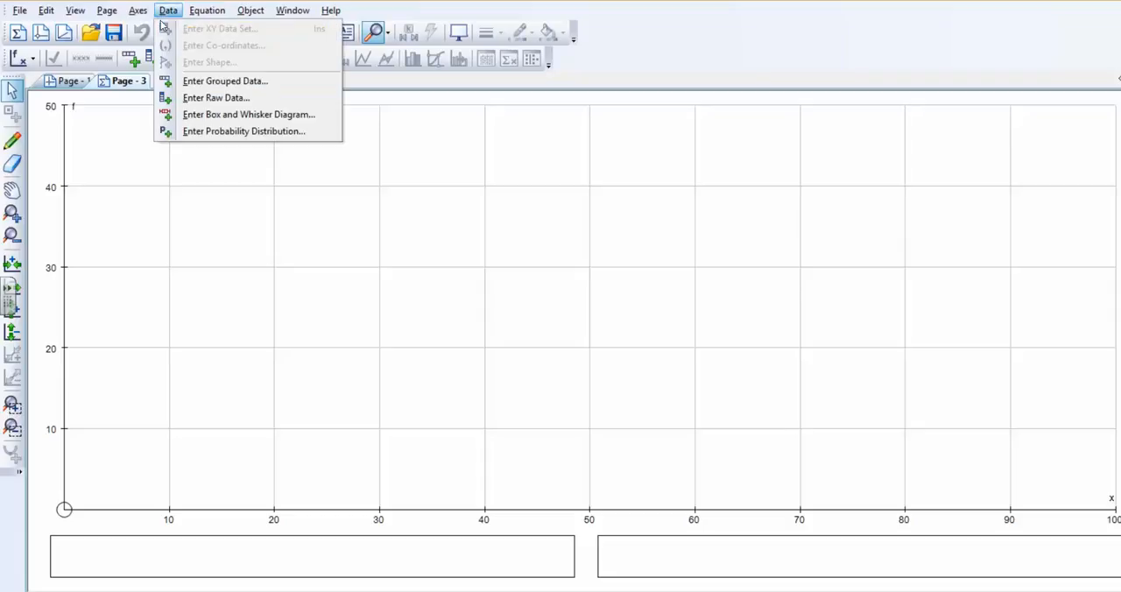
left_click(246, 102)
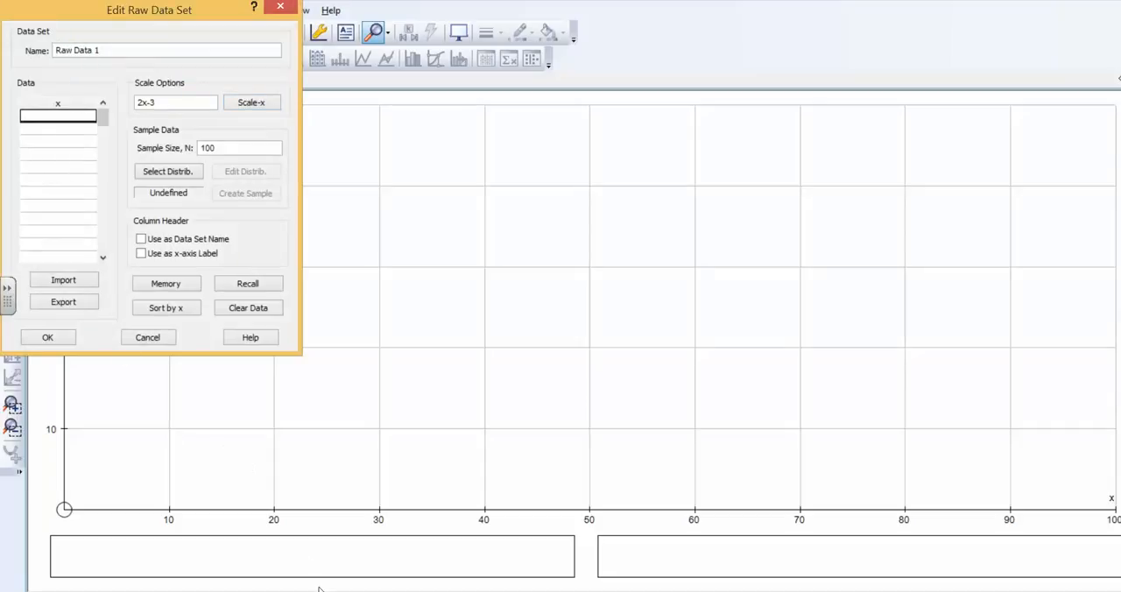
left_click(53, 104)
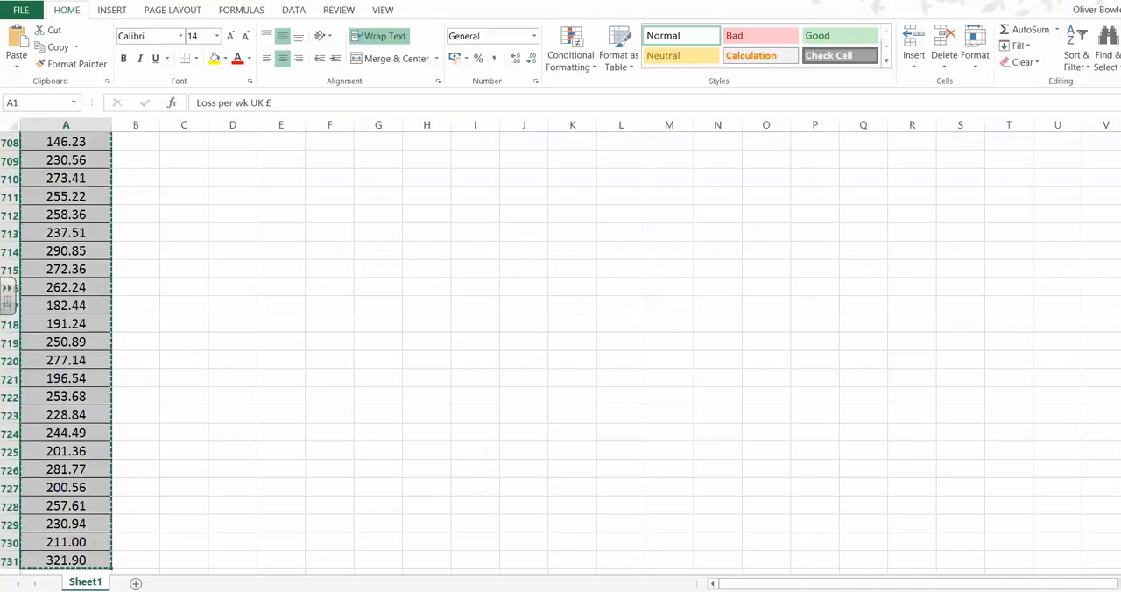
left_click(701, 260)
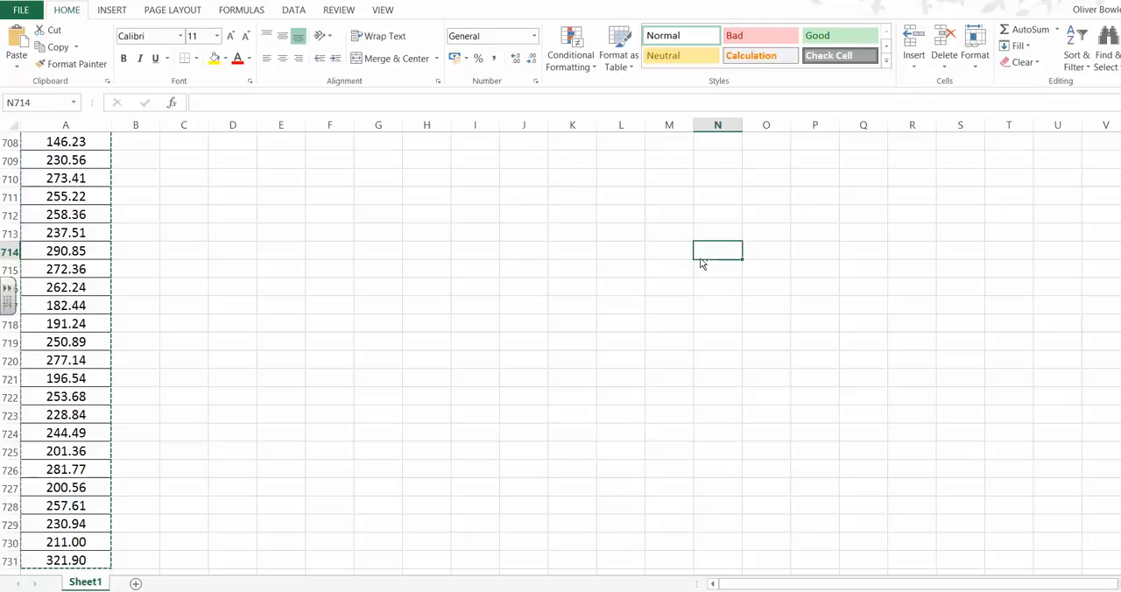
key("ctrl+shift+Home")
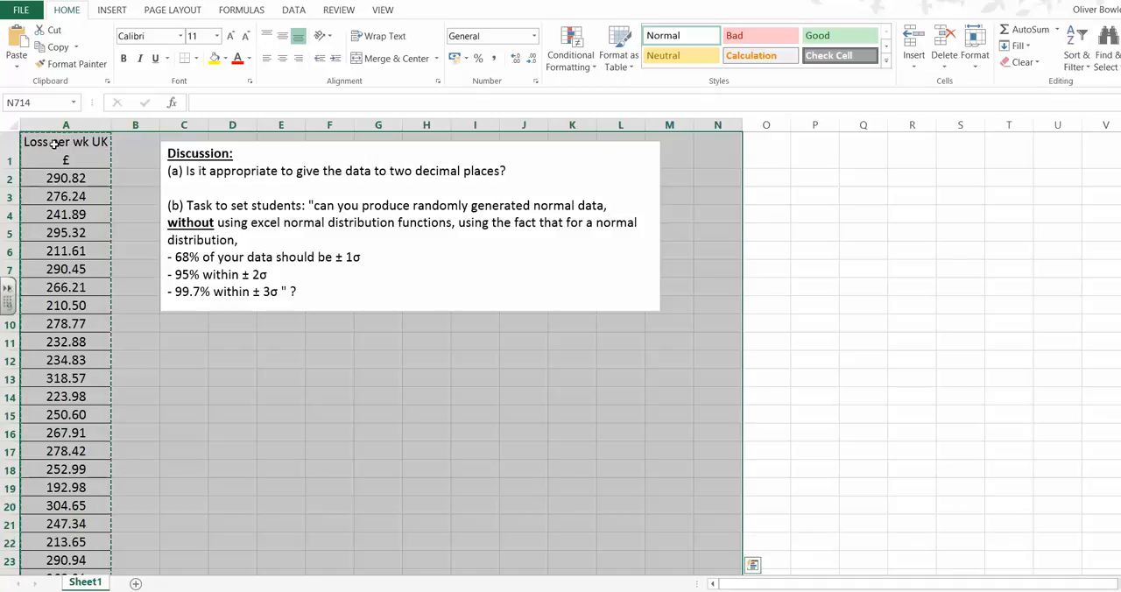
left_click(254, 591)
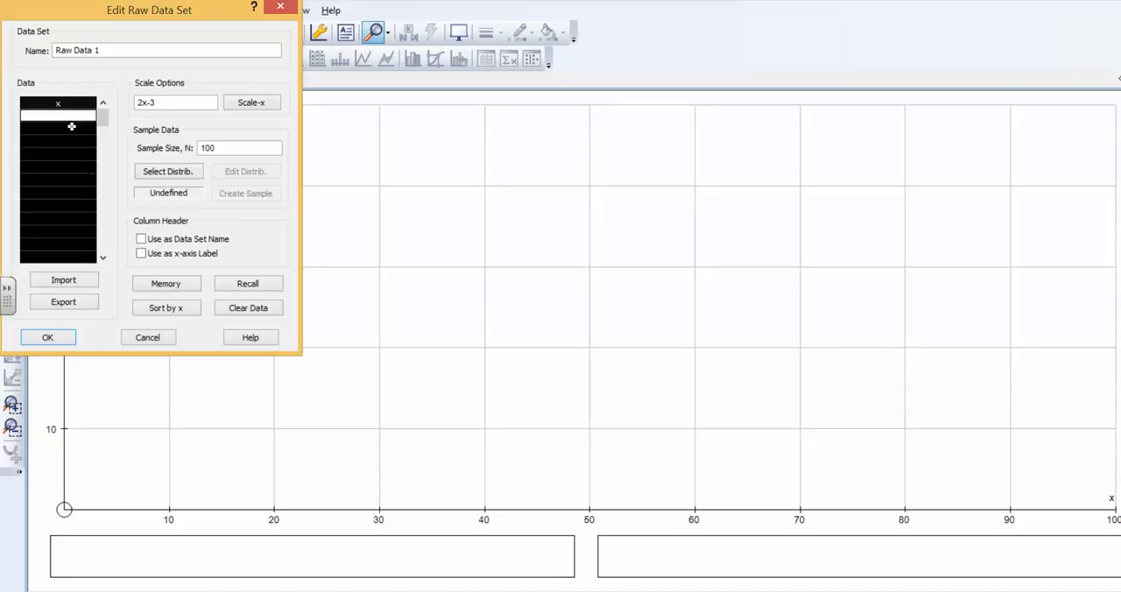
Paste the copied losses into the x column and use the column header as data set name and x-axis label.
key("ctrl+v")
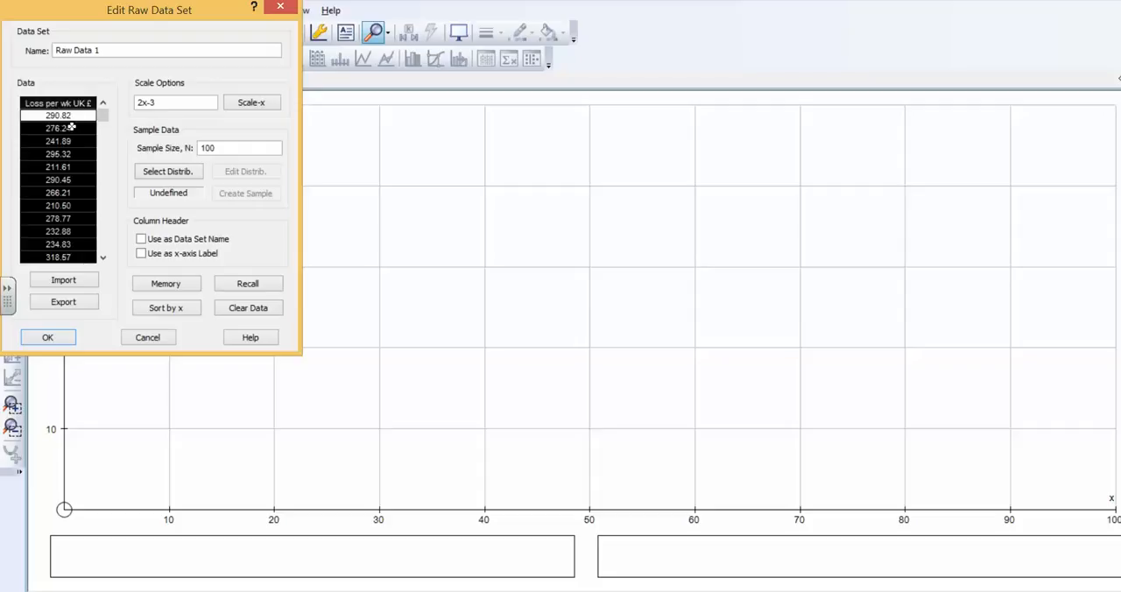
left_click(74, 102)
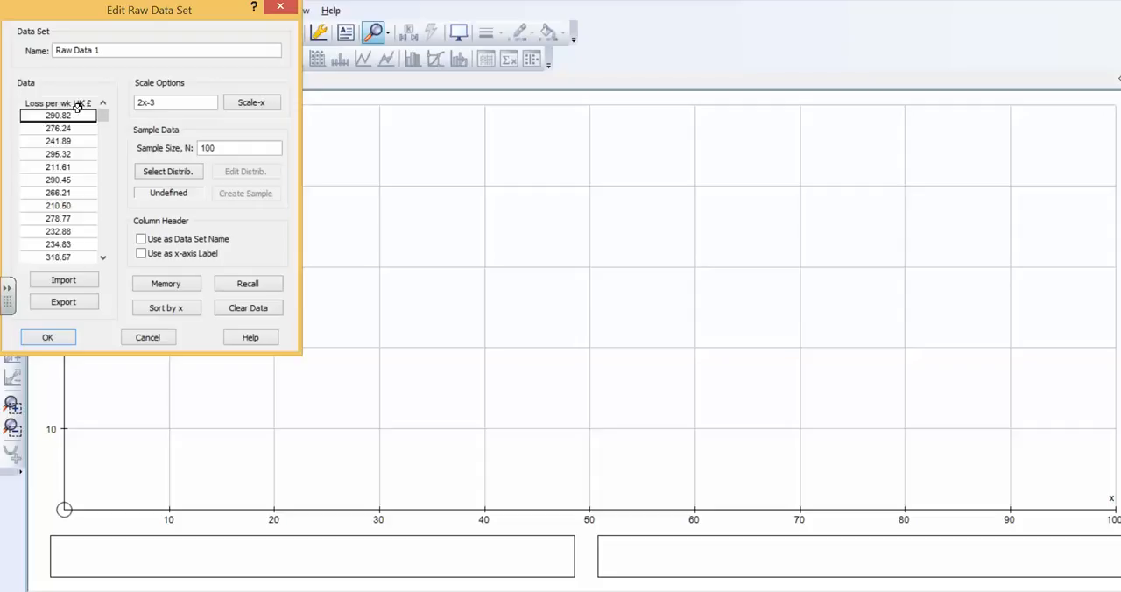
left_click(142, 239)
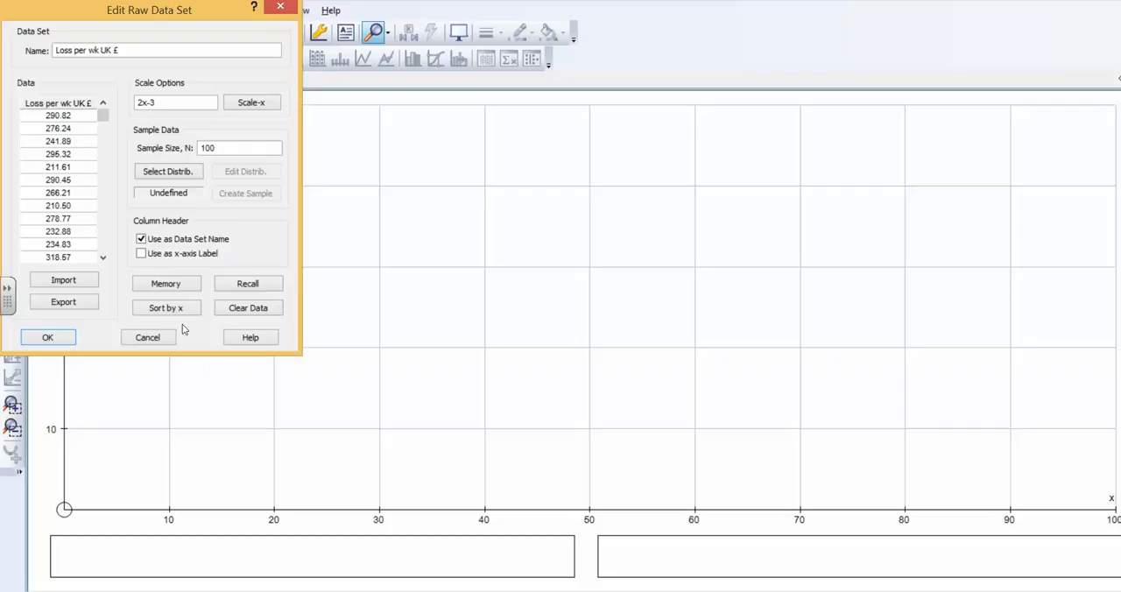
left_click(141, 254)
Set the sample size N to 730 and accept the raw data set.
double_click(207, 148)
type("730")
left_click(49, 344)
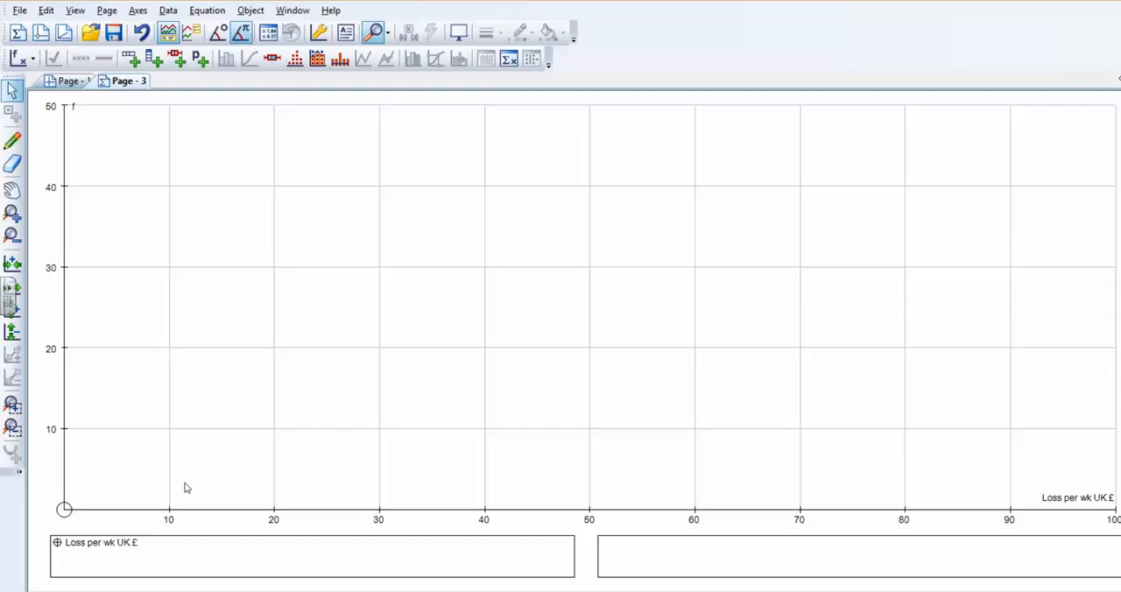
Group the loss data set into class intervals from 0 to 400 with a class width of 40, using the raw data.
right_click(278, 316)
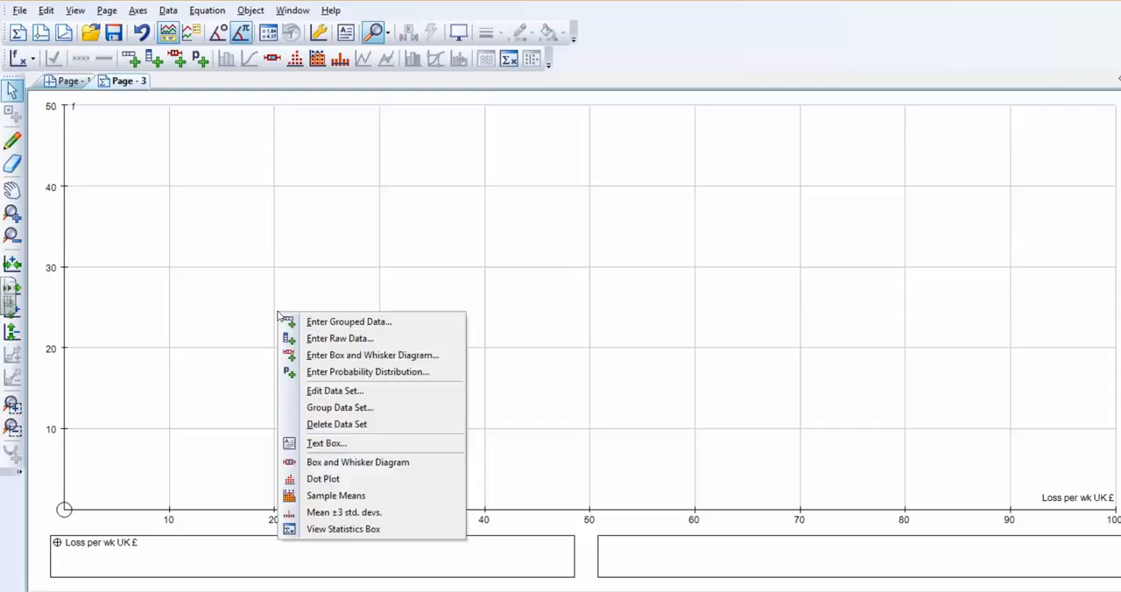
left_click(365, 409)
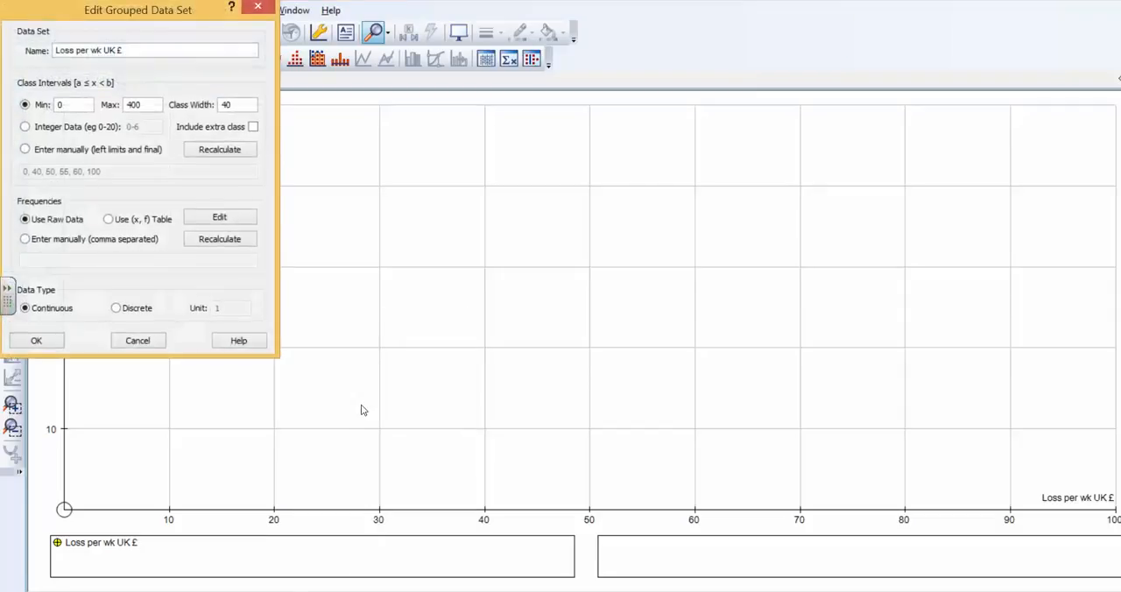
left_click_drag(160, 14, 820, 63)
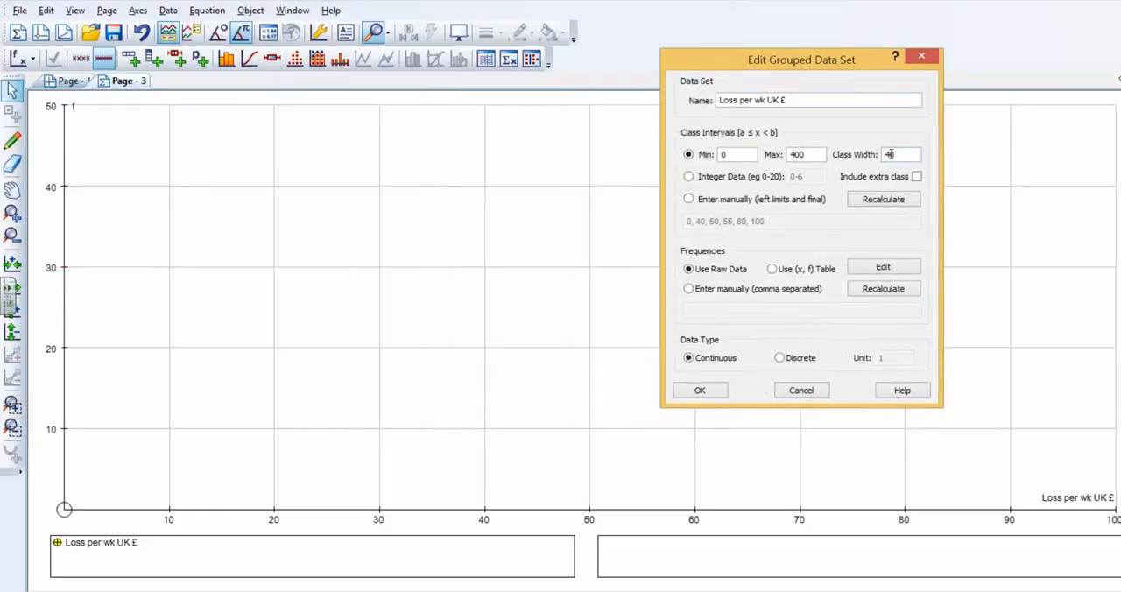
left_click(719, 155)
left_click(699, 390)
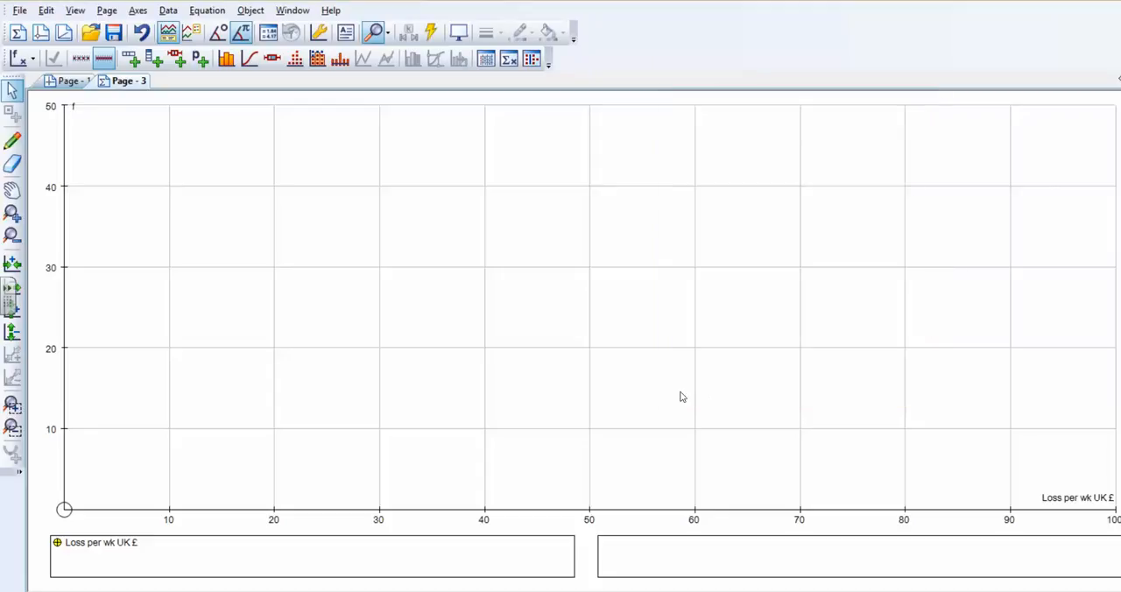
Draw a filled histogram of the grouped losses using frequency density with a unit of 1/730.
right_click(286, 248)
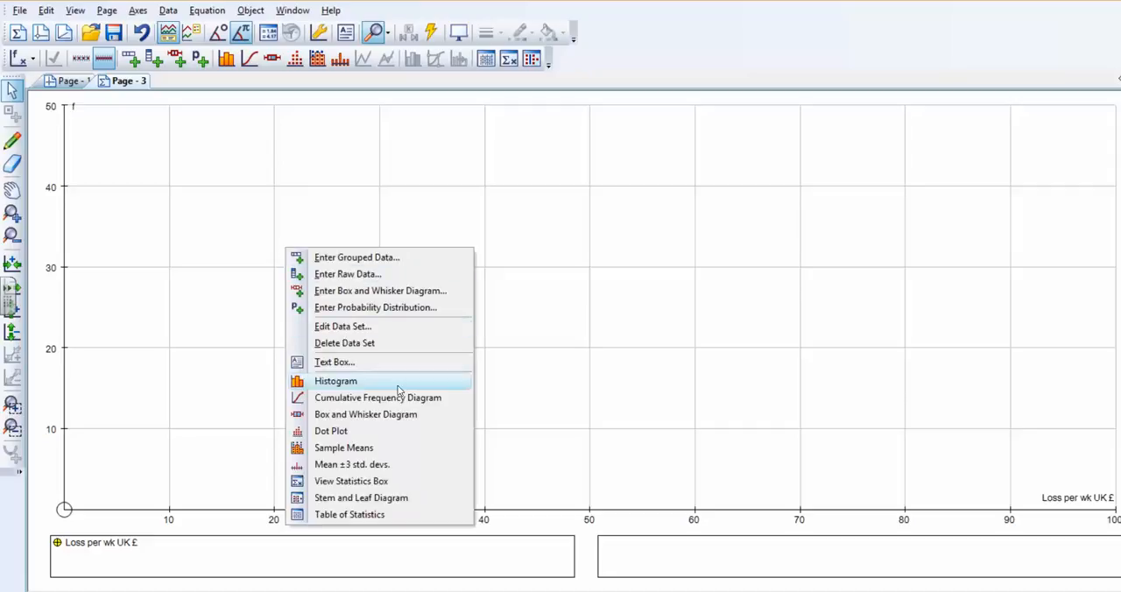
left_click(348, 384)
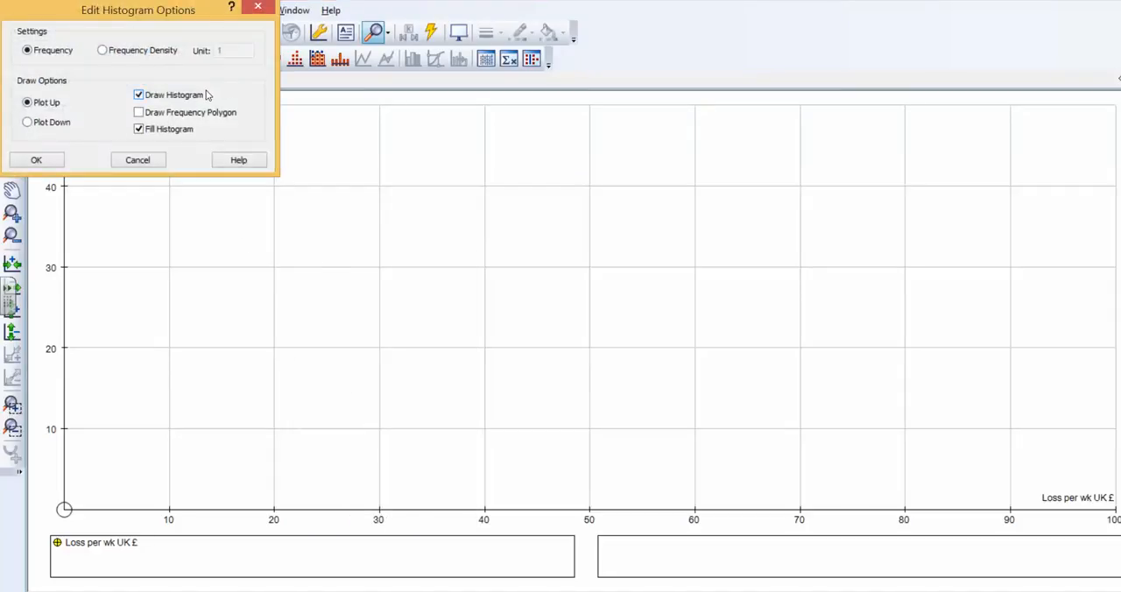
left_click(103, 51)
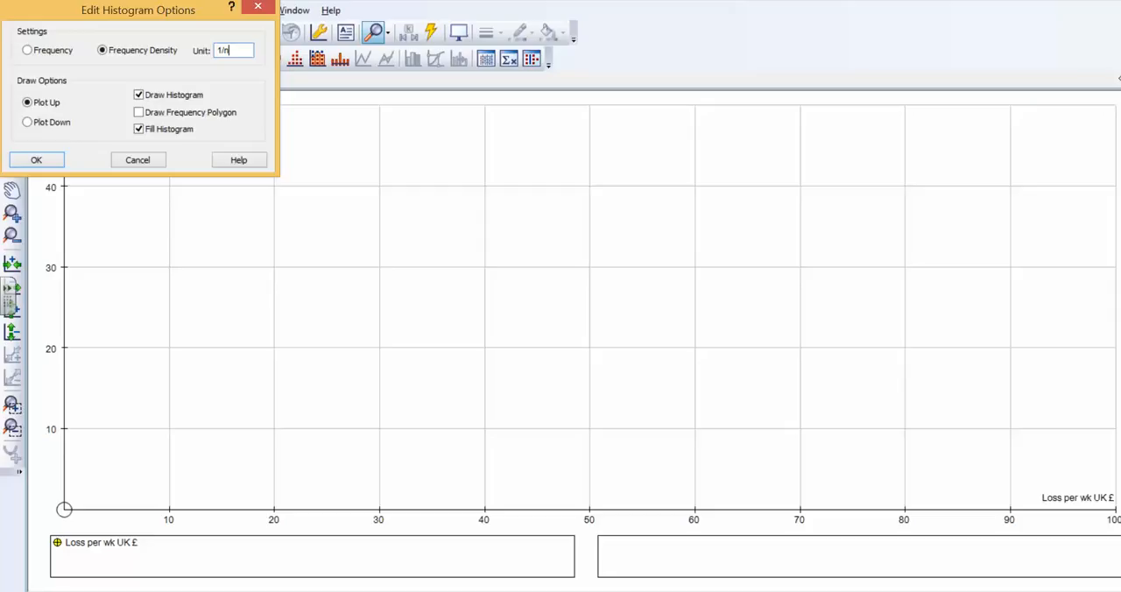
left_click(241, 47)
type("1/10")
key("BackSpace")
key("BackSpace")
type("730")
left_click(39, 160)
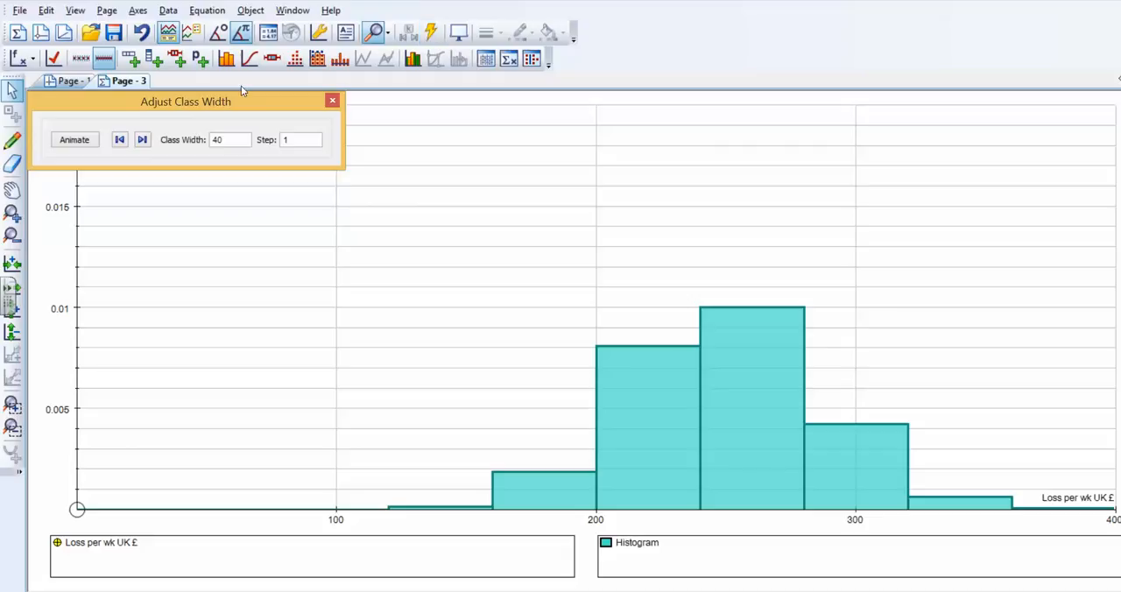
Reduce the histogram's class width stepwise to 12, keeping the adjustment window clear of the bars.
left_click_drag(243, 95, 321, 118)
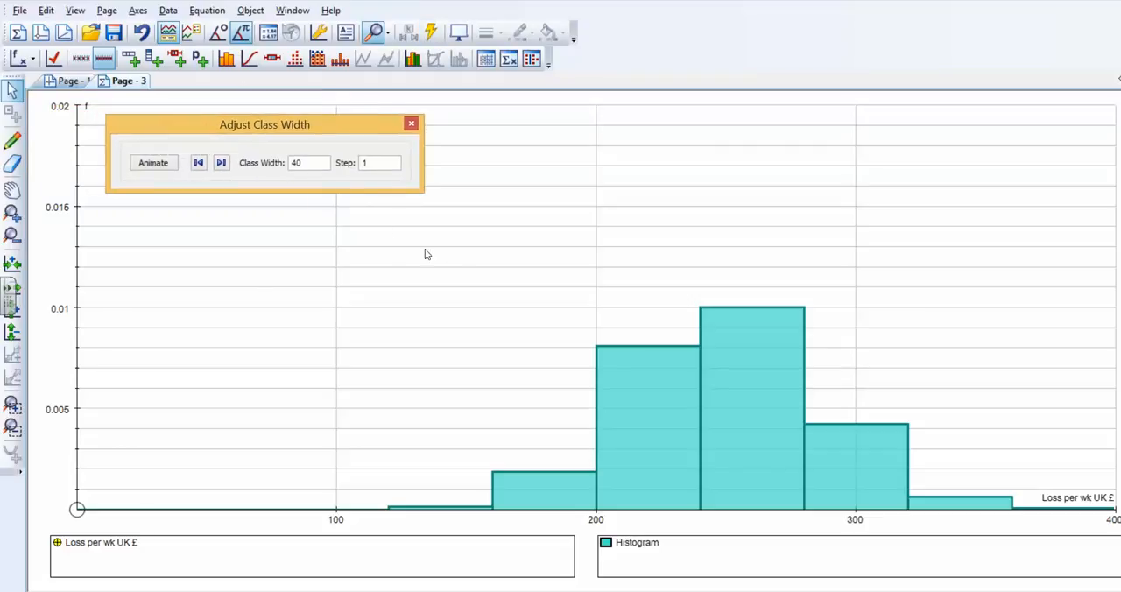
left_click(195, 166)
left_click(198, 167)
left_click(198, 166)
left_click(198, 166)
left_click(198, 167)
left_click(198, 166)
left_click_drag(220, 164, 199, 164)
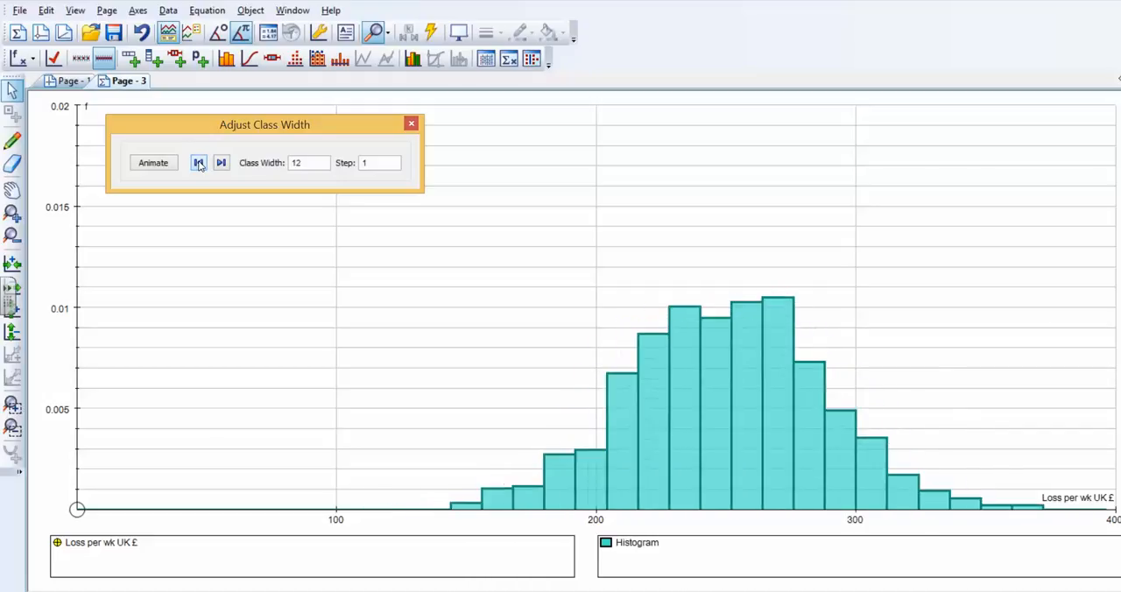
left_click_drag(357, 135, 296, 121)
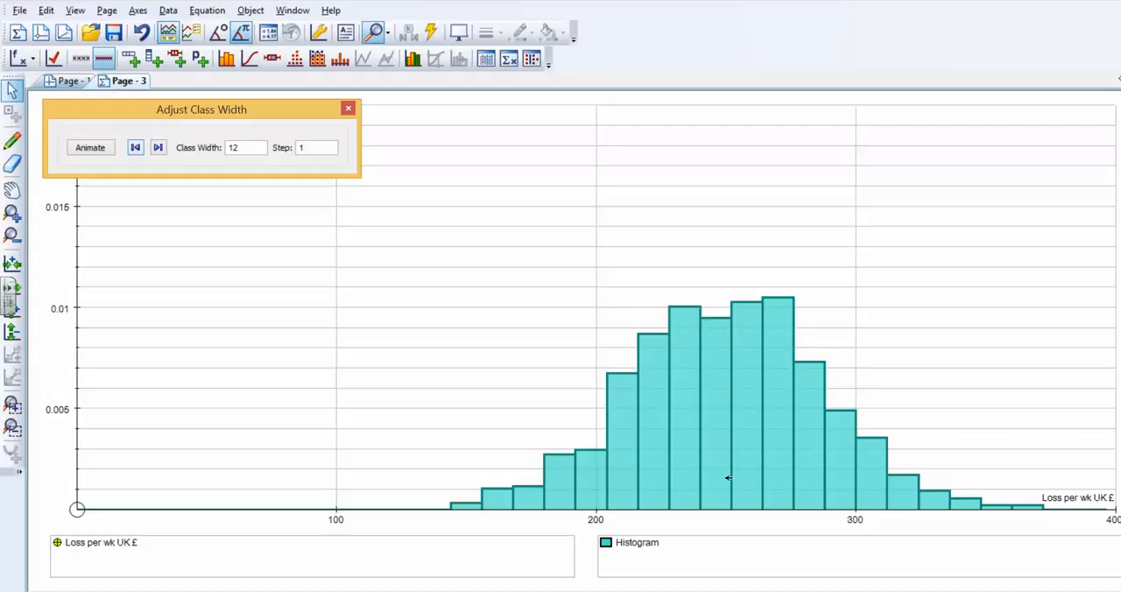
Add a probability distribution to the page and choose the Normal type.
left_click(169, 12)
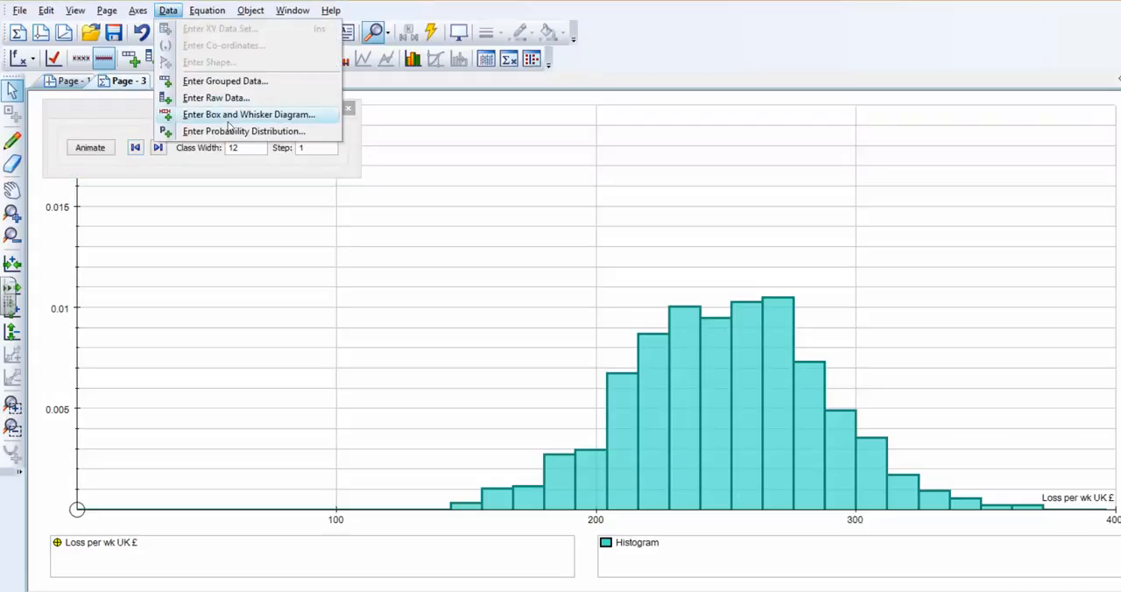
left_click(283, 134)
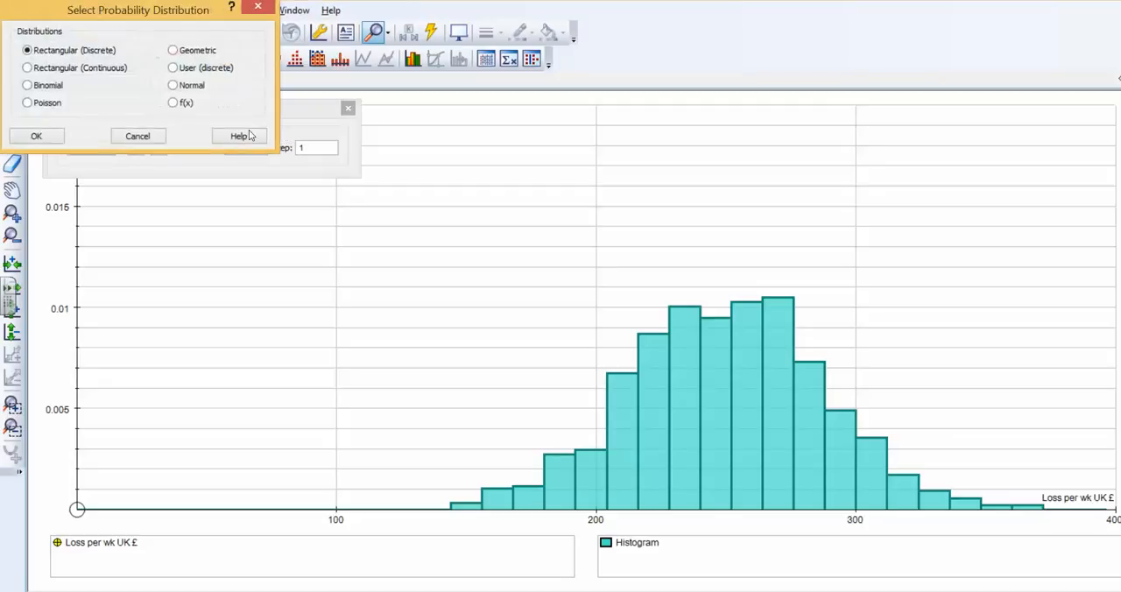
left_click_drag(181, 23, 243, 209)
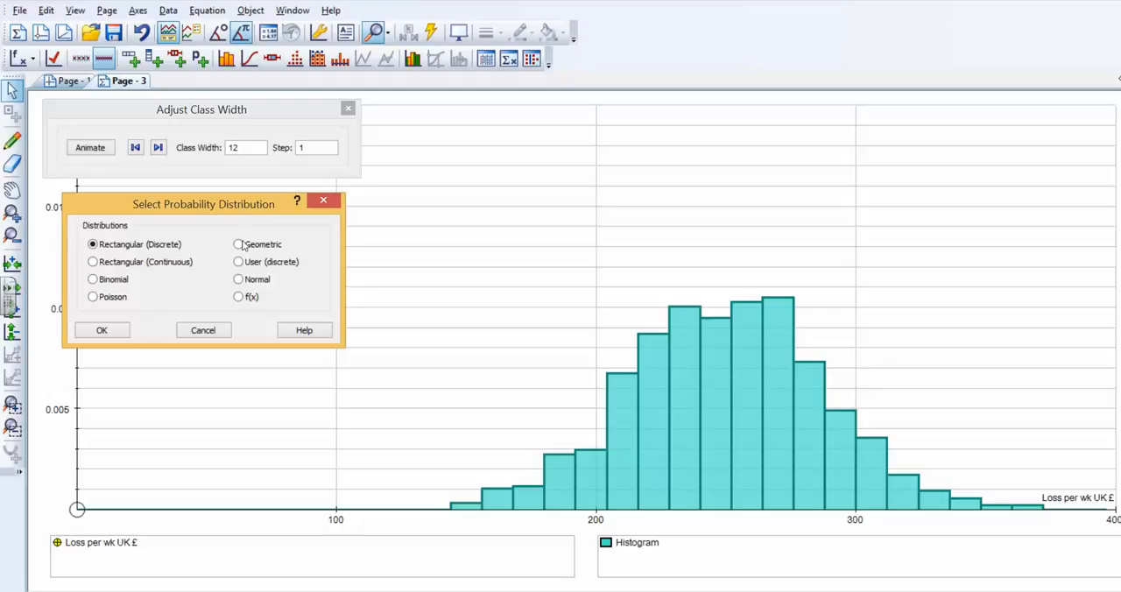
left_click(239, 279)
left_click(101, 330)
Set the normal distribution's mean μ to 250 and standard deviation σ to 30, and plot it over the histogram.
left_click_drag(101, 17, 214, 107)
type("6")
type("250")
left_click(195, 167)
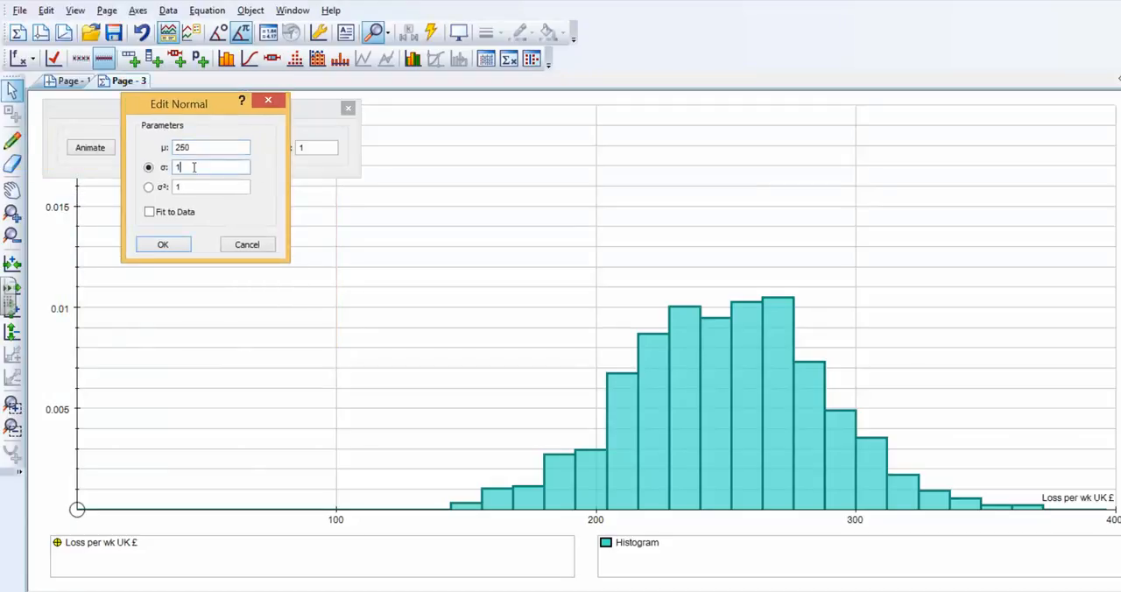
type("3")
left_click(165, 246)
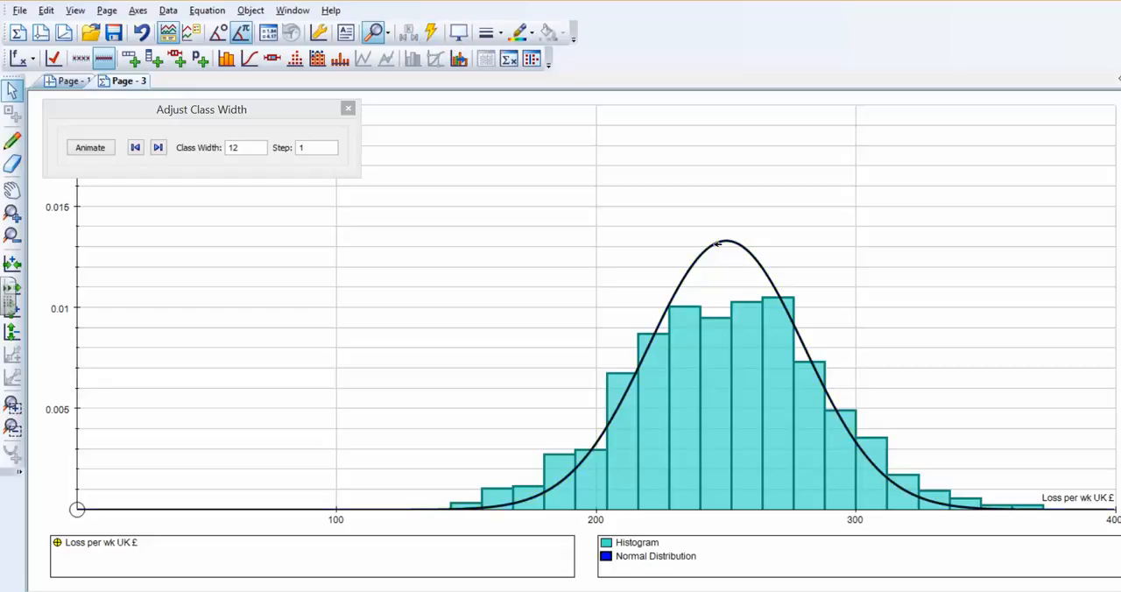
Animate the normal curve's mean μ in steps of 1 and settle it at 252 to match the histogram's centre.
left_click(434, 32)
left_click_drag(251, 110, 284, 202)
left_click(179, 241)
left_click(179, 240)
left_click(178, 241)
left_click(178, 241)
left_click(179, 241)
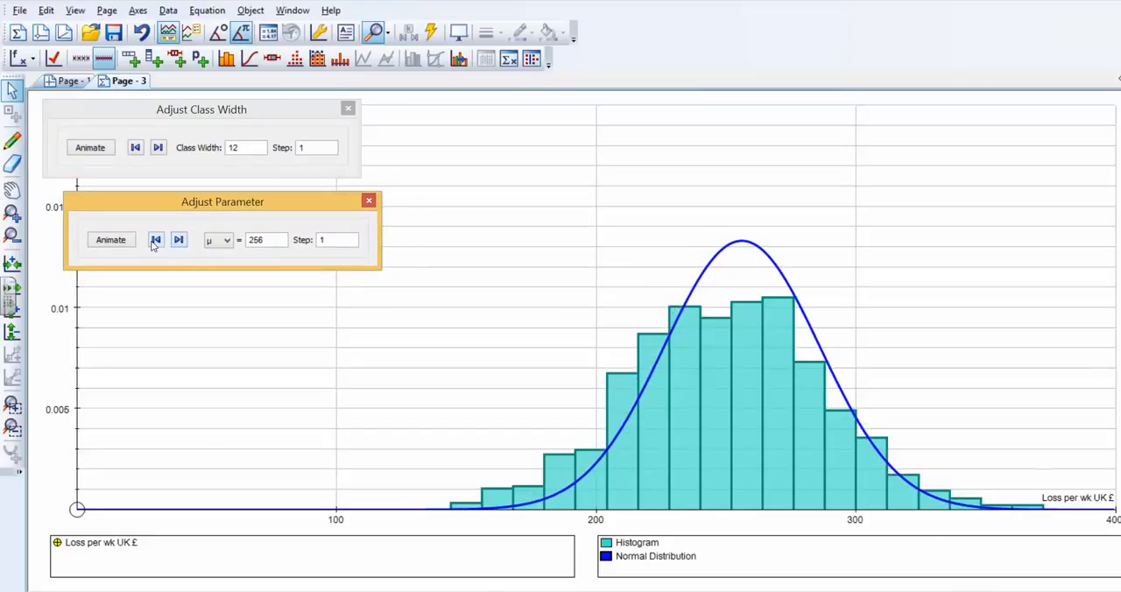
left_click(155, 241)
left_click(155, 241)
left_click(155, 241)
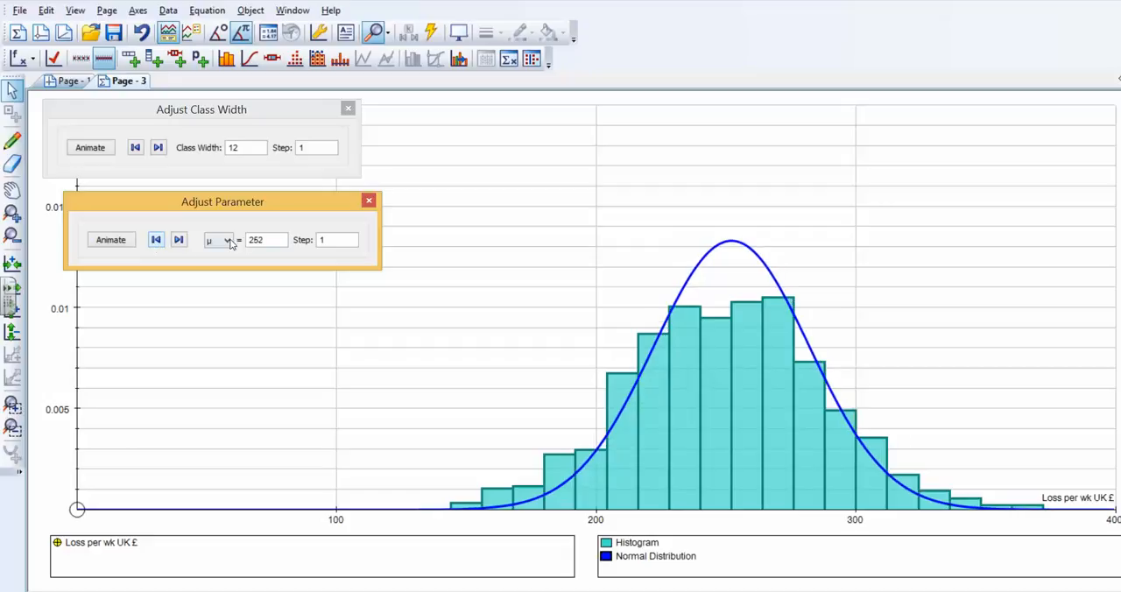
Switch the adjusted parameter to σ and increase it to 36 so the curve fits the histogram's spread.
left_click(218, 240)
left_click(220, 263)
left_click(178, 241)
left_click(179, 240)
left_click(178, 240)
left_click(178, 241)
left_click(178, 241)
left_click(178, 240)
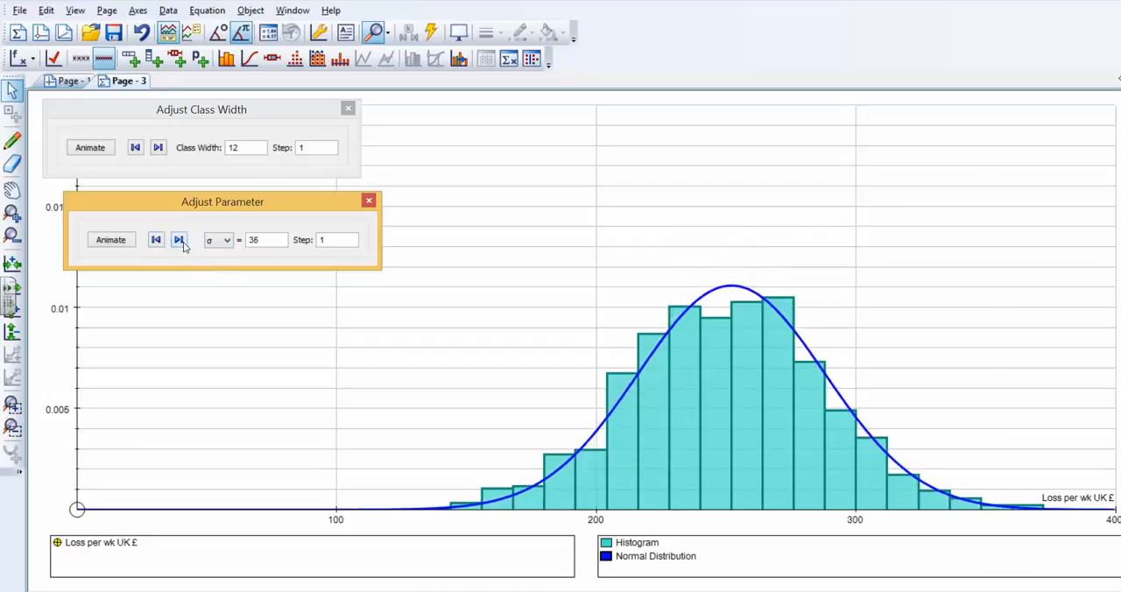
Refine the normal curve's σ to 36.9 in steps of 0.1, and line up the two adjustment dialogs above each other.
double_click(317, 241)
type("a")
left_click(179, 239)
left_click(178, 240)
left_click(179, 239)
left_click(179, 240)
left_click(179, 240)
left_click(179, 240)
left_click(179, 240)
left_click(179, 240)
left_click(179, 240)
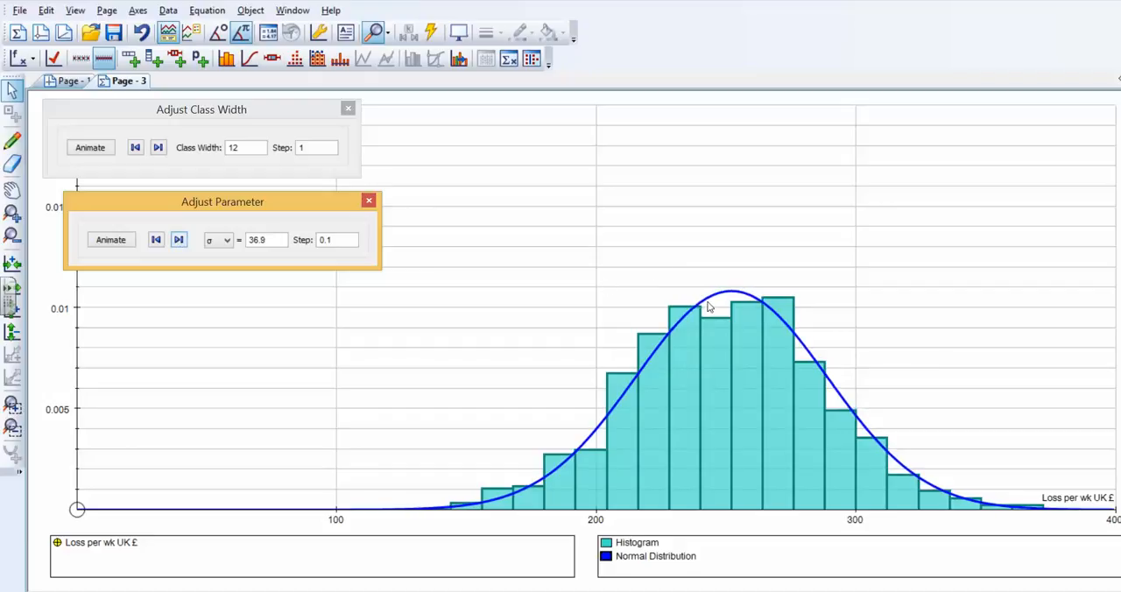
mouse_move(292, 200)
left_mouse_down()
mouse_move(273, 193)
mouse_move(321, 192)
mouse_move(309, 203)
left_mouse_up()
left_click_drag(270, 116, 293, 118)
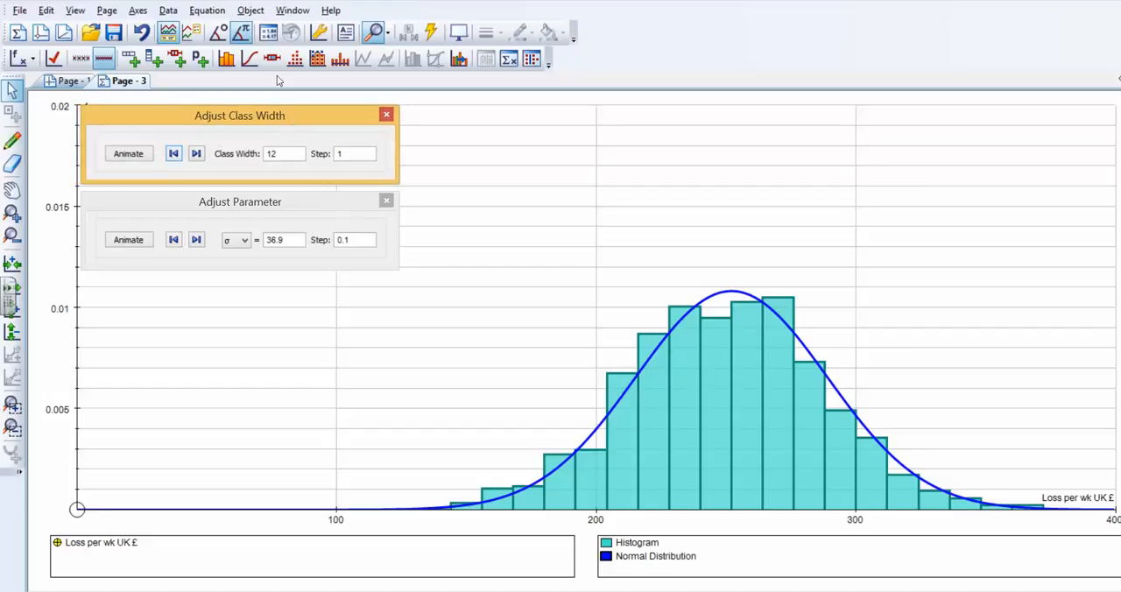
Add a probability calculation to the normal curve with a lower x of 300 and an upper x of 1000.
left_click(747, 293)
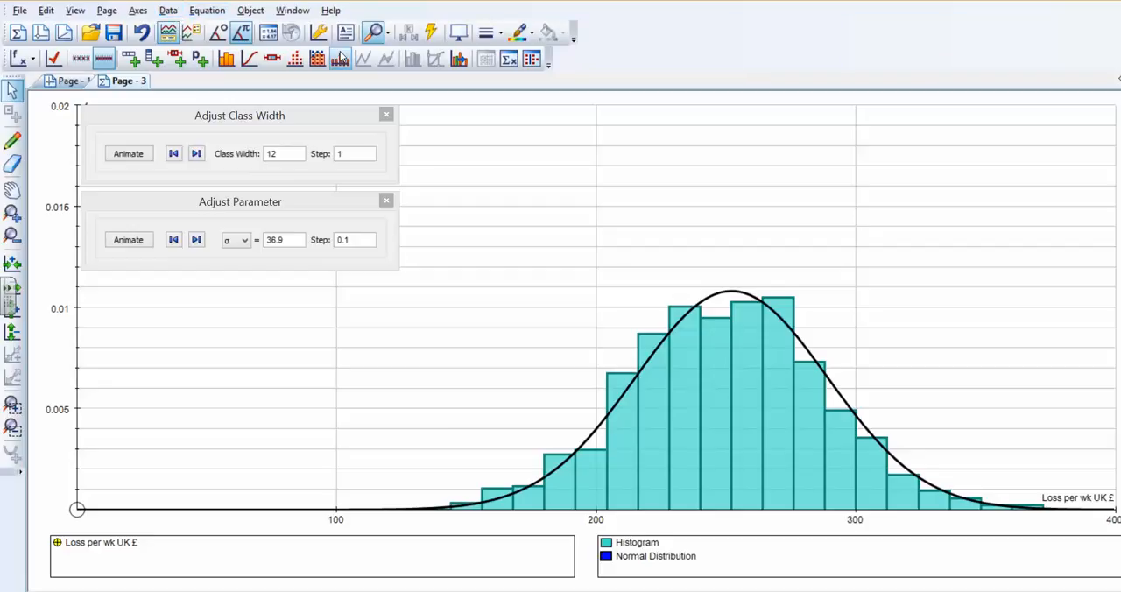
right_click(758, 297)
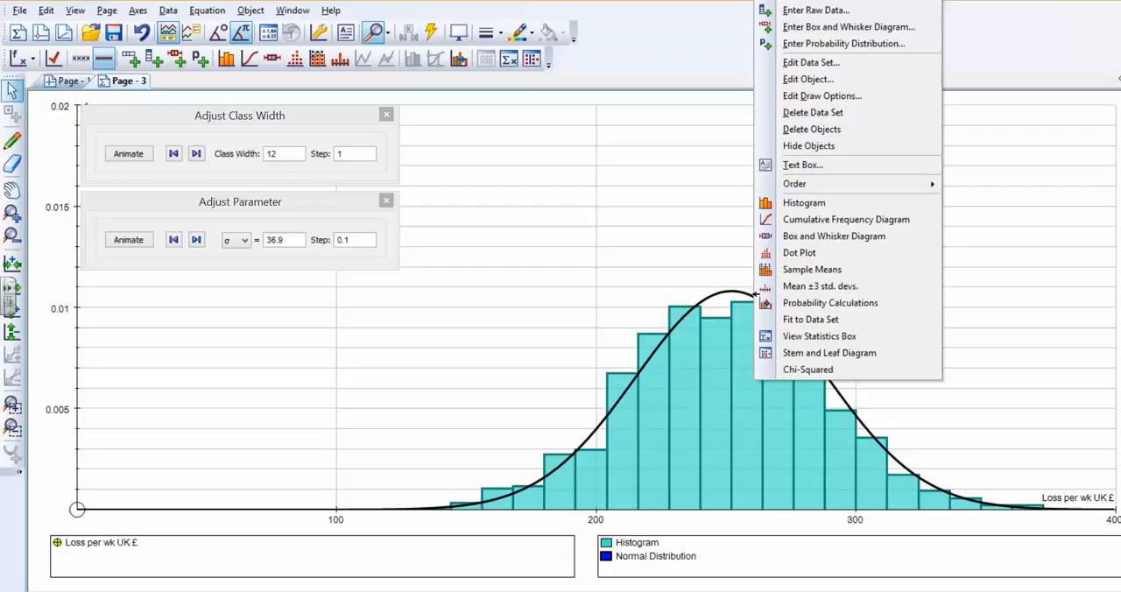
left_click(881, 301)
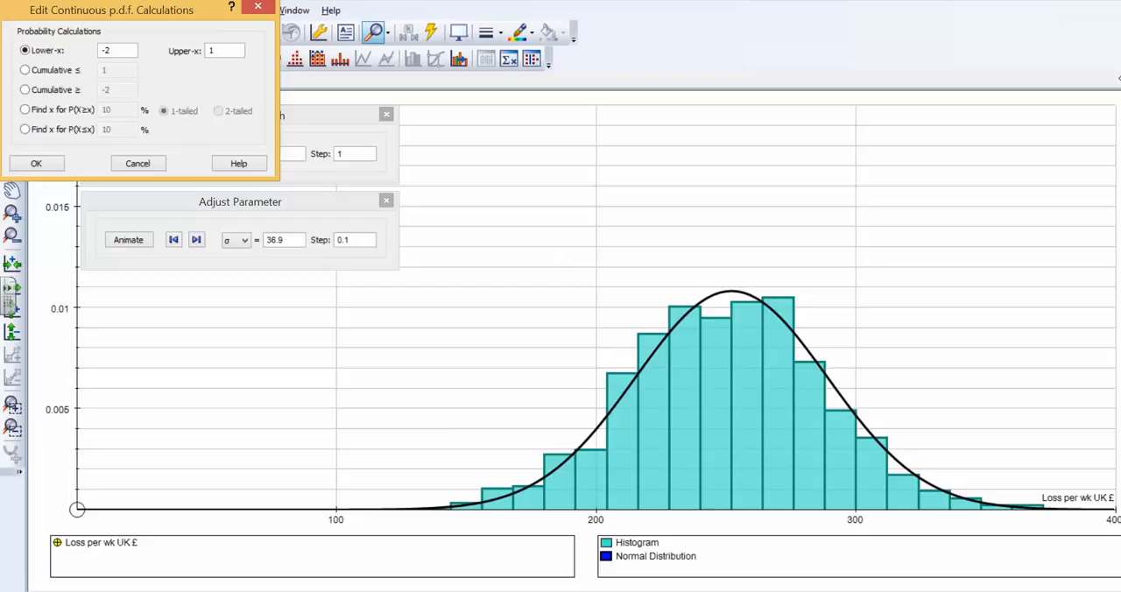
left_click_drag(195, 5, 285, 284)
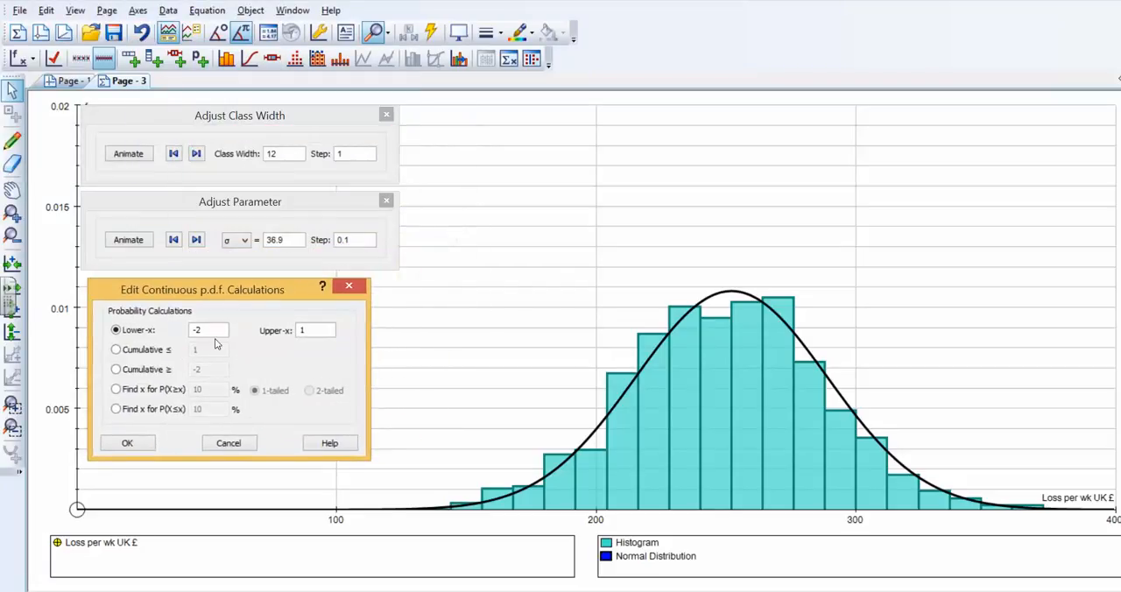
left_click_drag(212, 330, 189, 328)
type("1")
key("BackSpace")
type("300")
left_click_drag(298, 332, 321, 333)
type("1000")
left_click(132, 445)
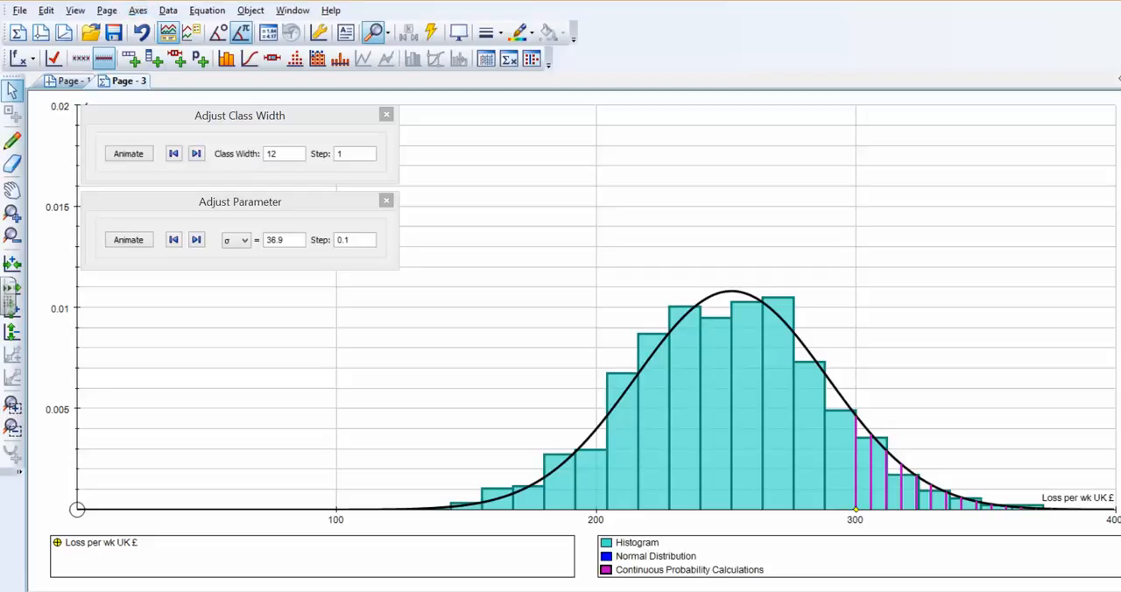
Show the Status Box and place it beneath the Adjust Parameter dialog to read the calculated probability.
left_click(76, 11)
left_click(75, 11)
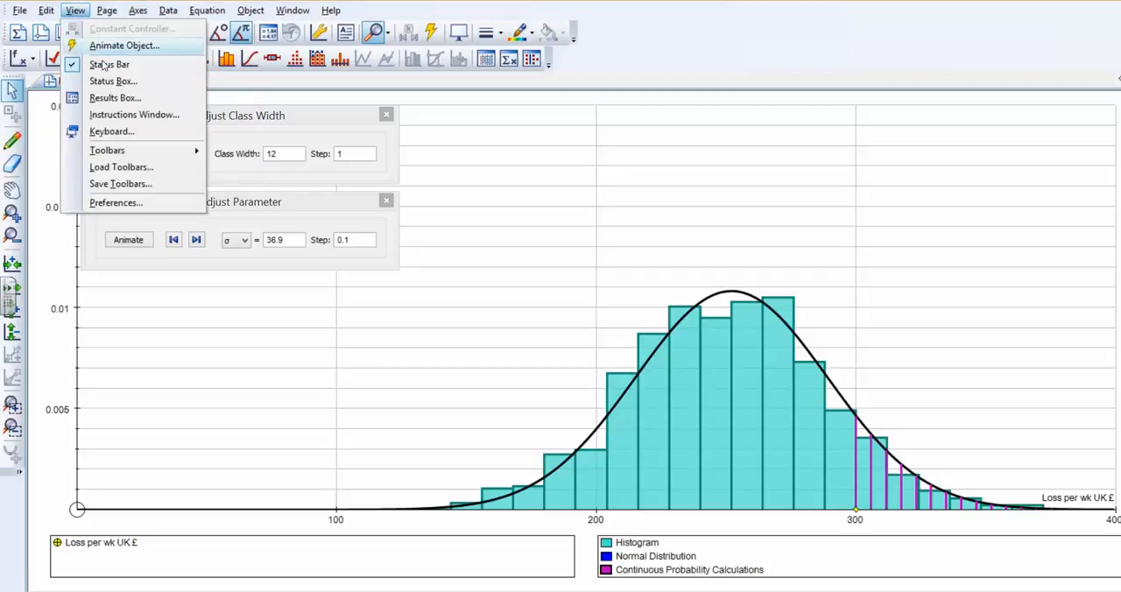
left_click(109, 81)
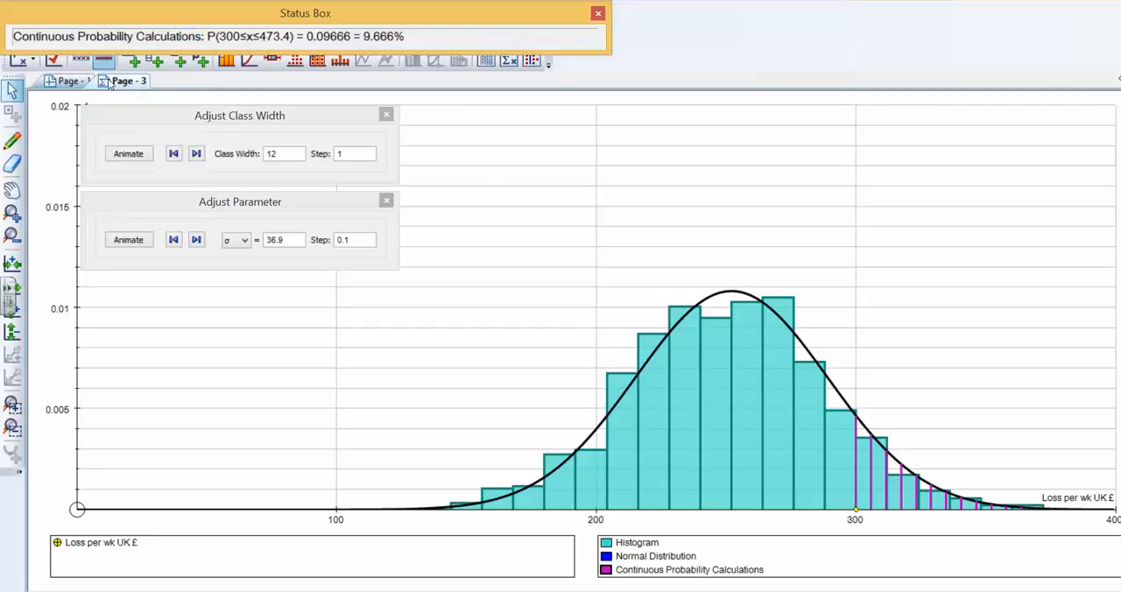
left_click_drag(198, 17, 248, 279)
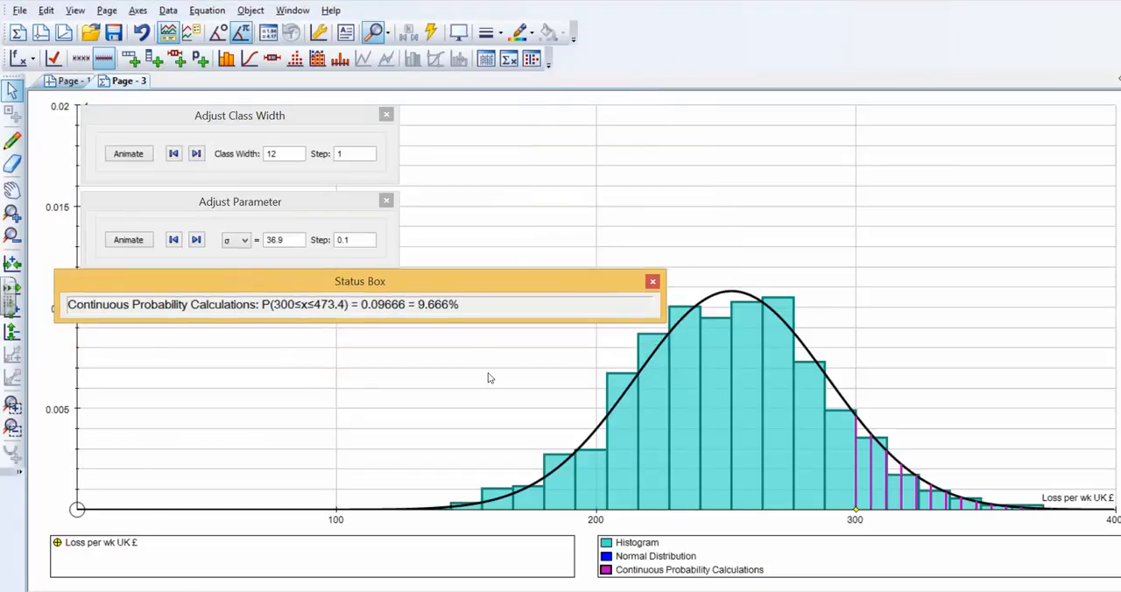
Select the probability calculation and move its lower boundary point along the x-axis from 300 to about 263.
left_click(856, 509)
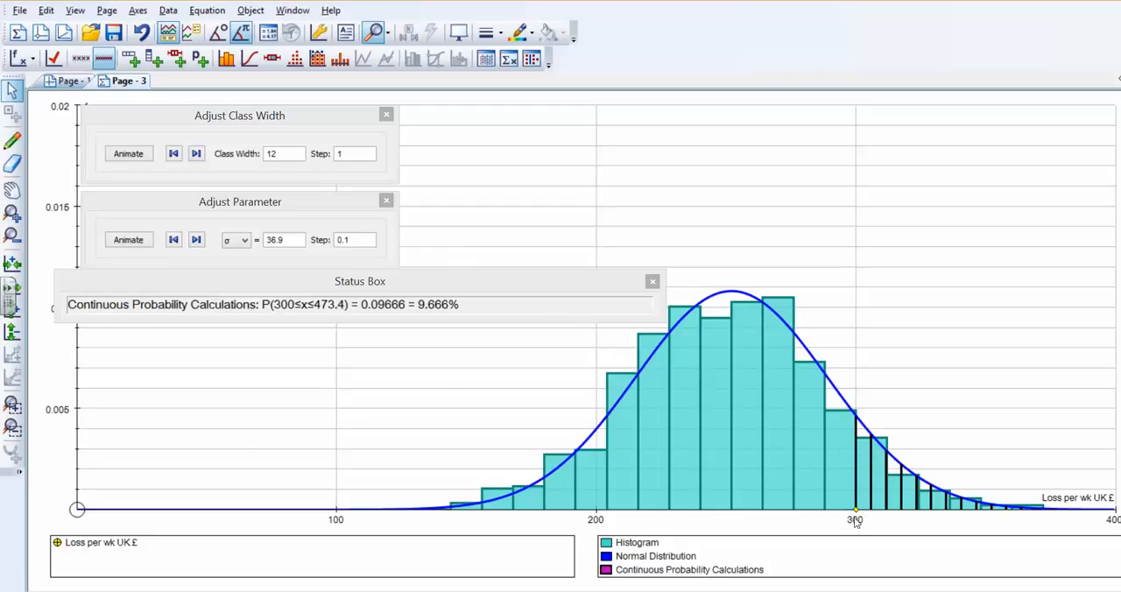
mouse_move(856, 510)
left_mouse_down()
mouse_move(911, 512)
mouse_move(762, 509)
left_mouse_up()
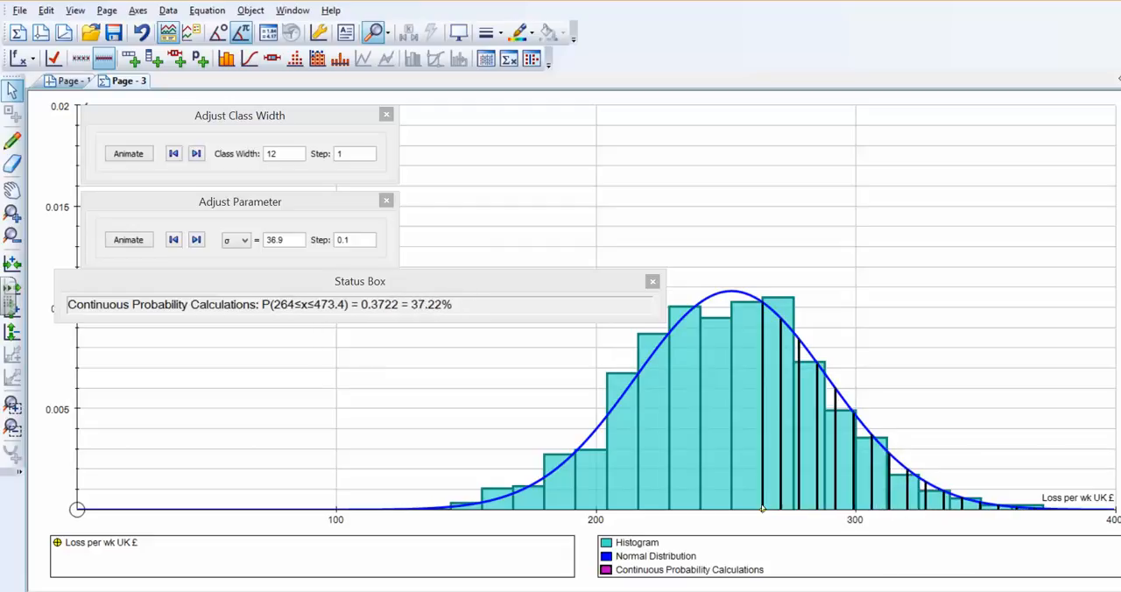
left_click_drag(762, 509, 759, 510)
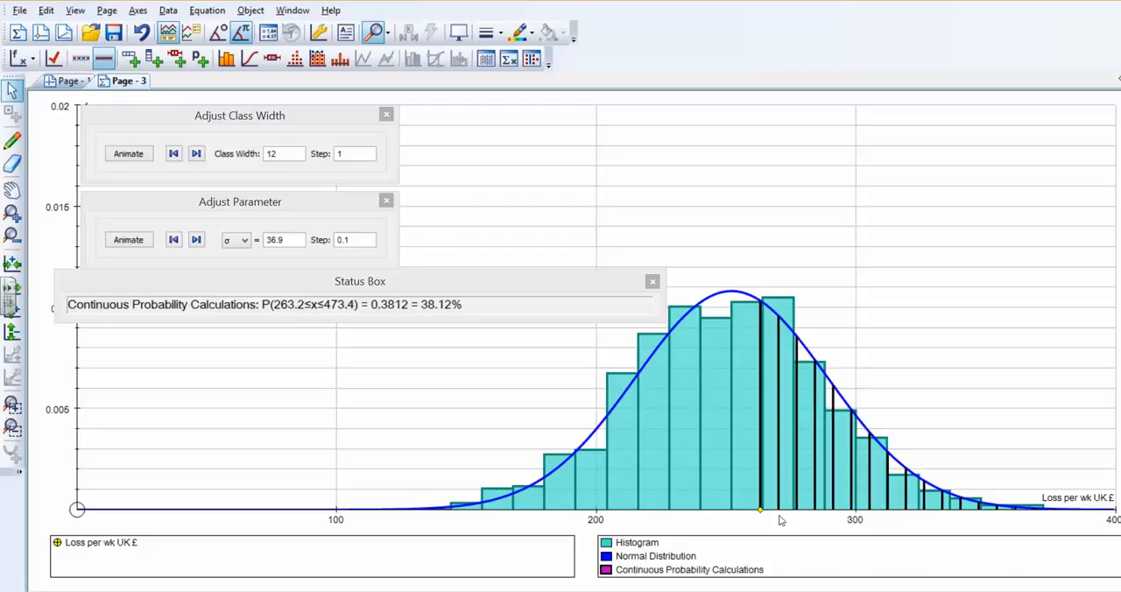